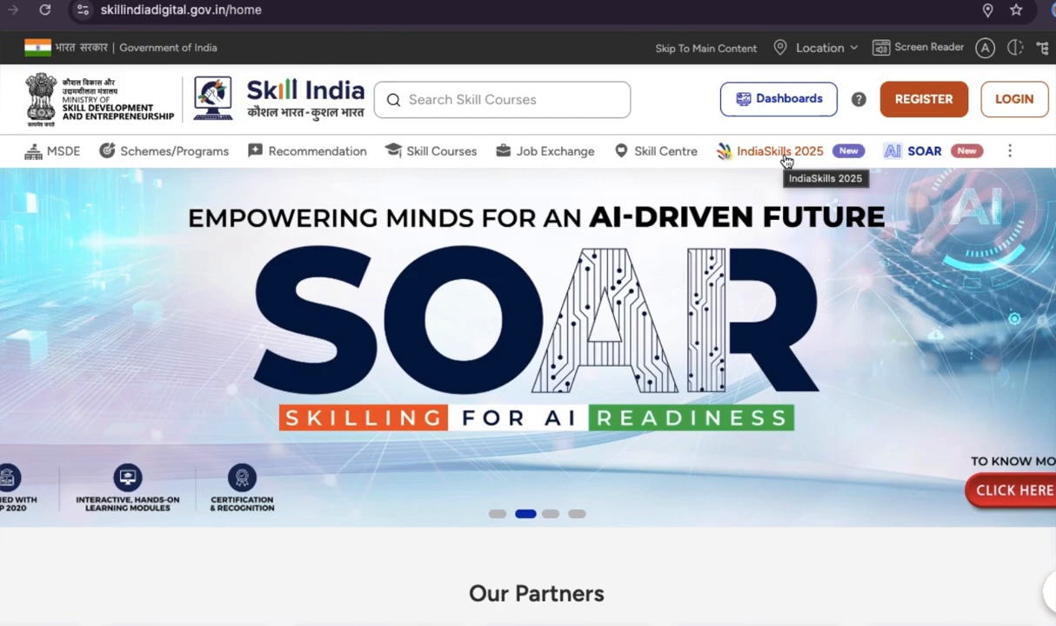
Open IndiaSkills 2025, enter the learner's mobile number and agree to the Terms & Conditions
left_click(786, 159)
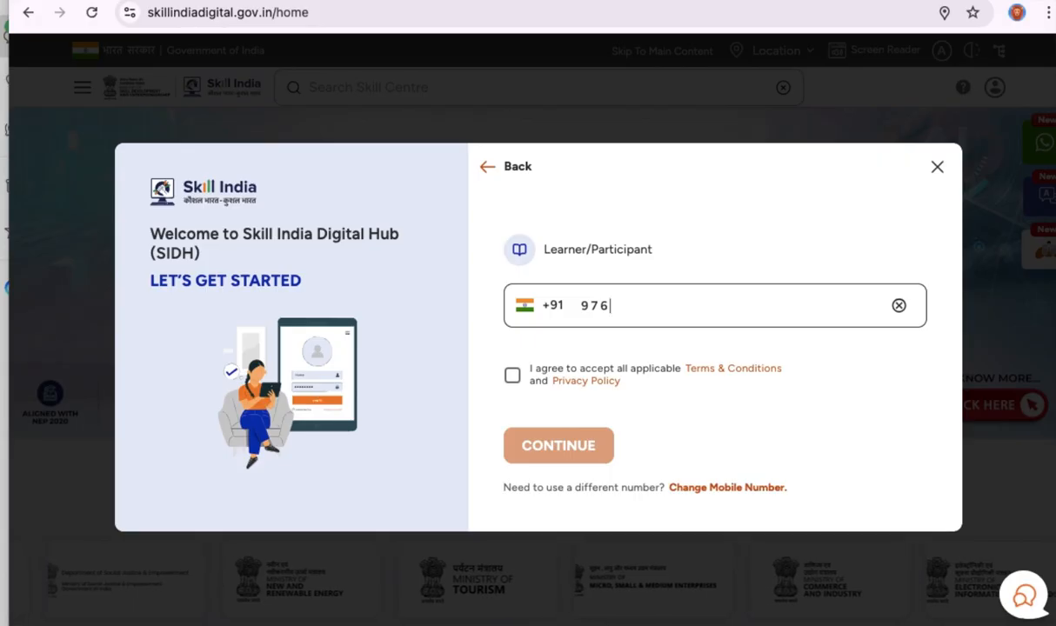
type("01")
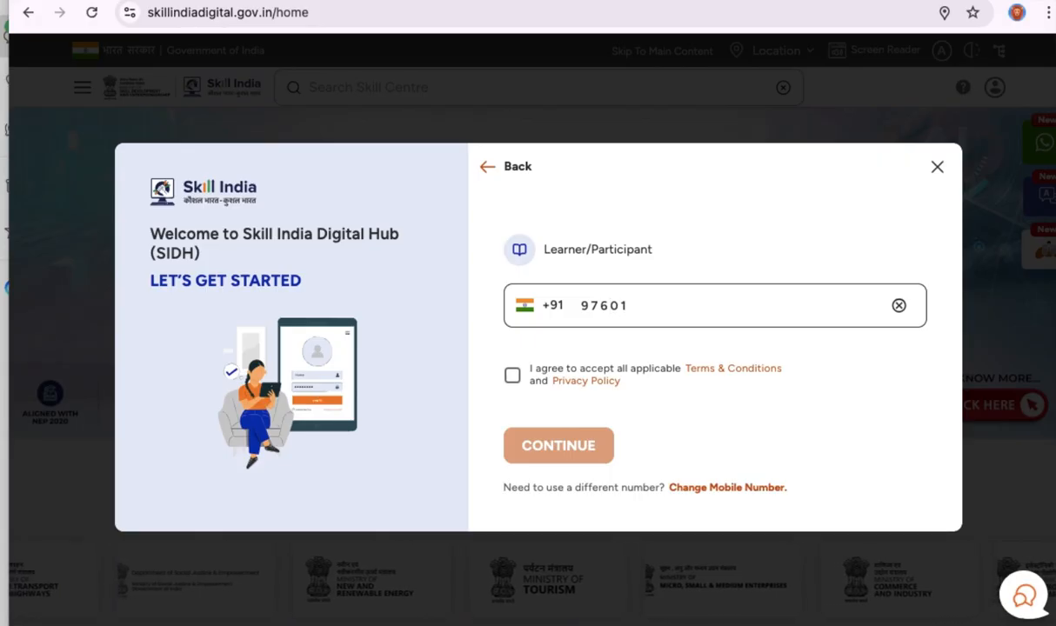
type("64")
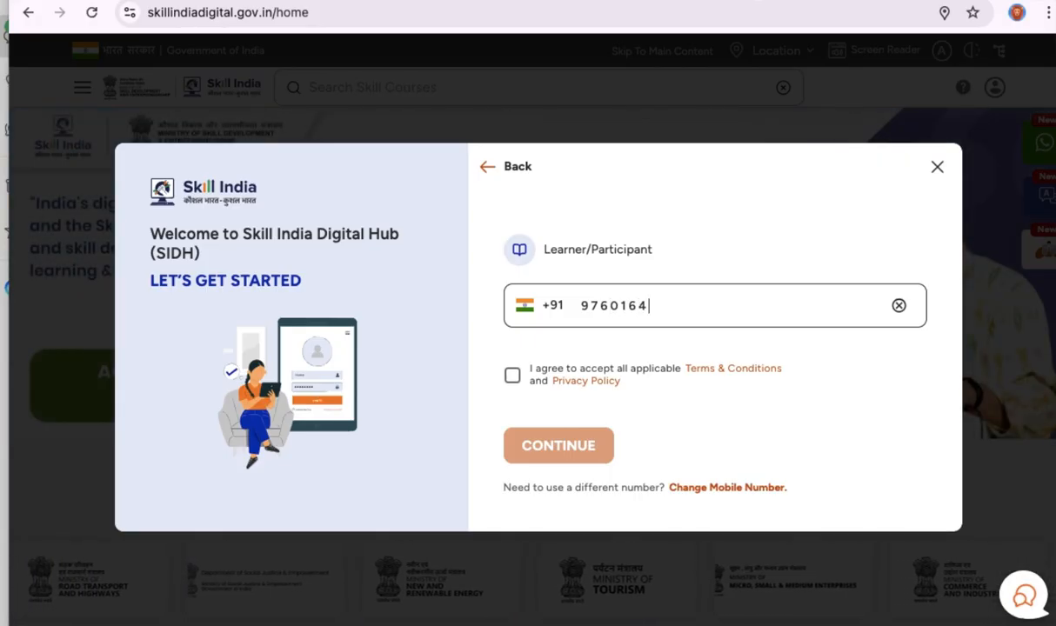
type("367")
left_click(512, 374)
Submit the mobile number and begin entering the 4-digit account password
left_click(549, 447)
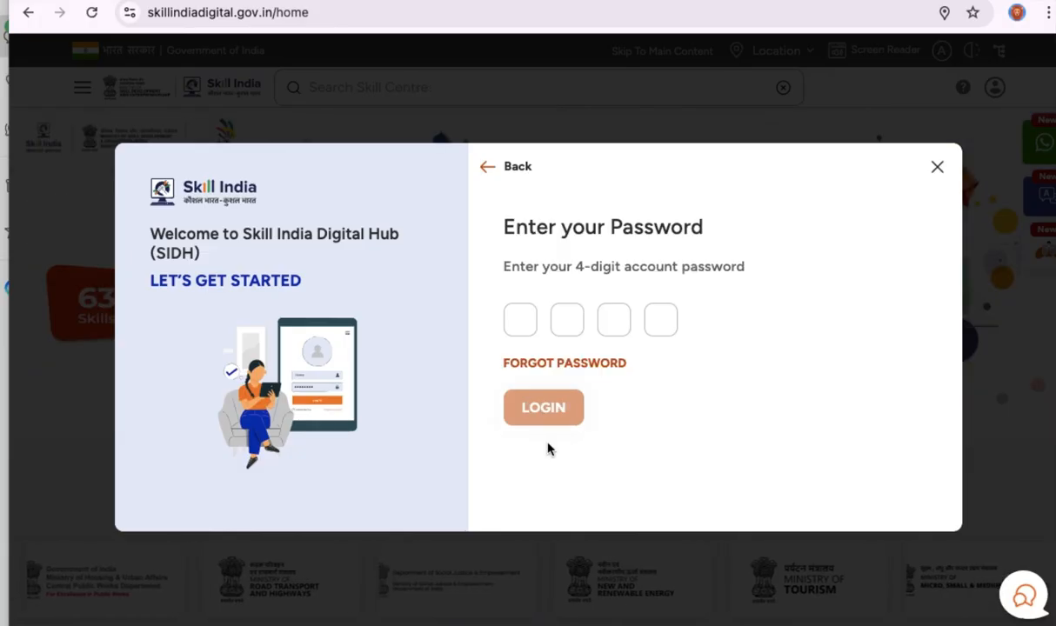
left_click(521, 320)
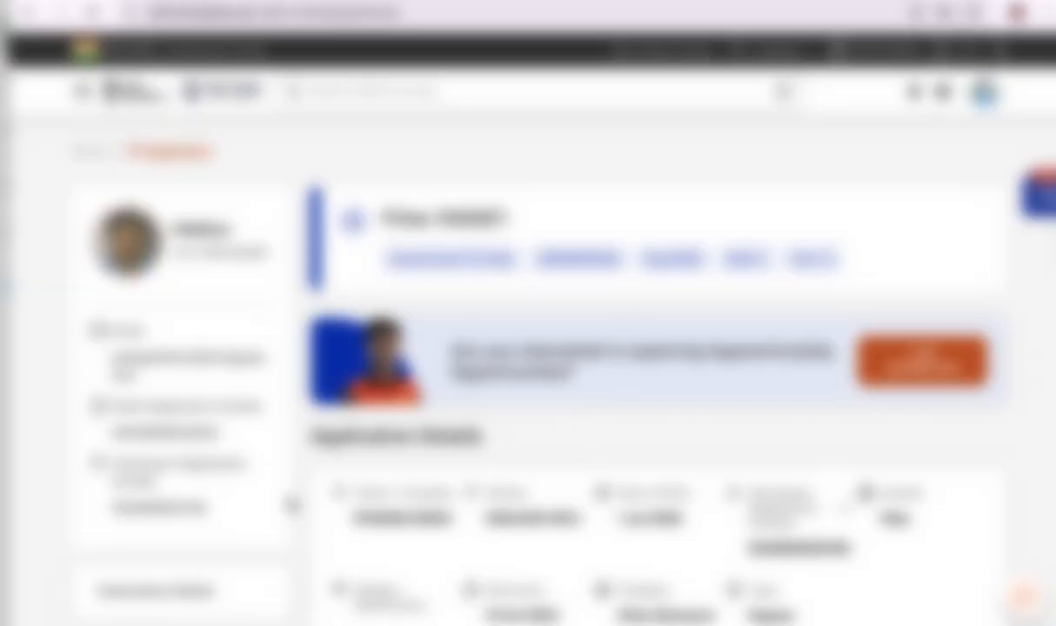
Review the trainee dashboard's Fitter (NSQF) enrolment, then open the site section menu
scroll(252, 531, "down", 5)
scroll(252, 530, "down", 6)
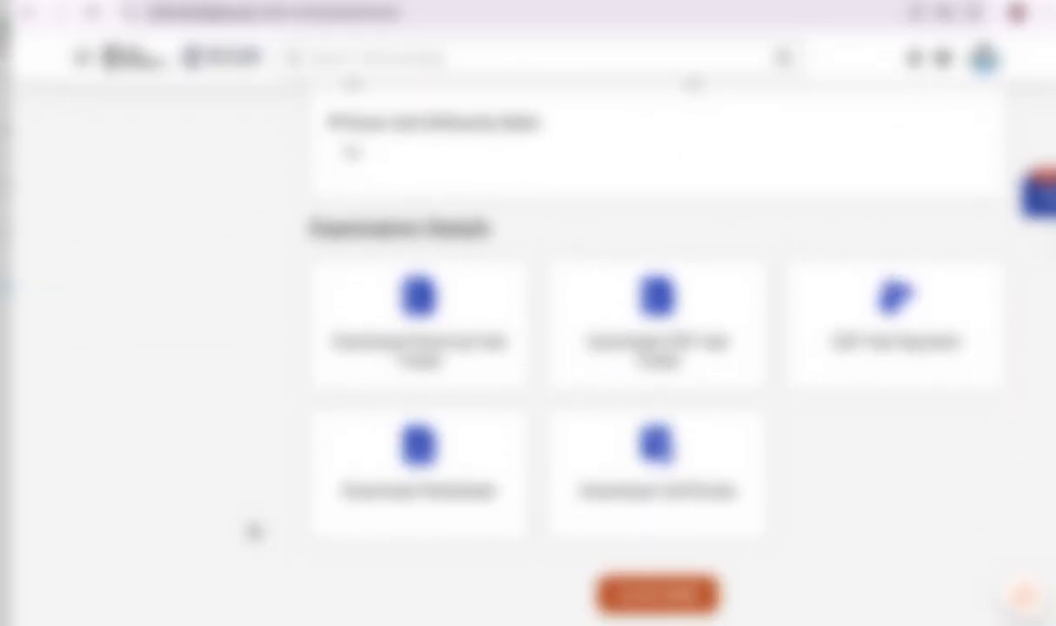
scroll(254, 531, "up", 12)
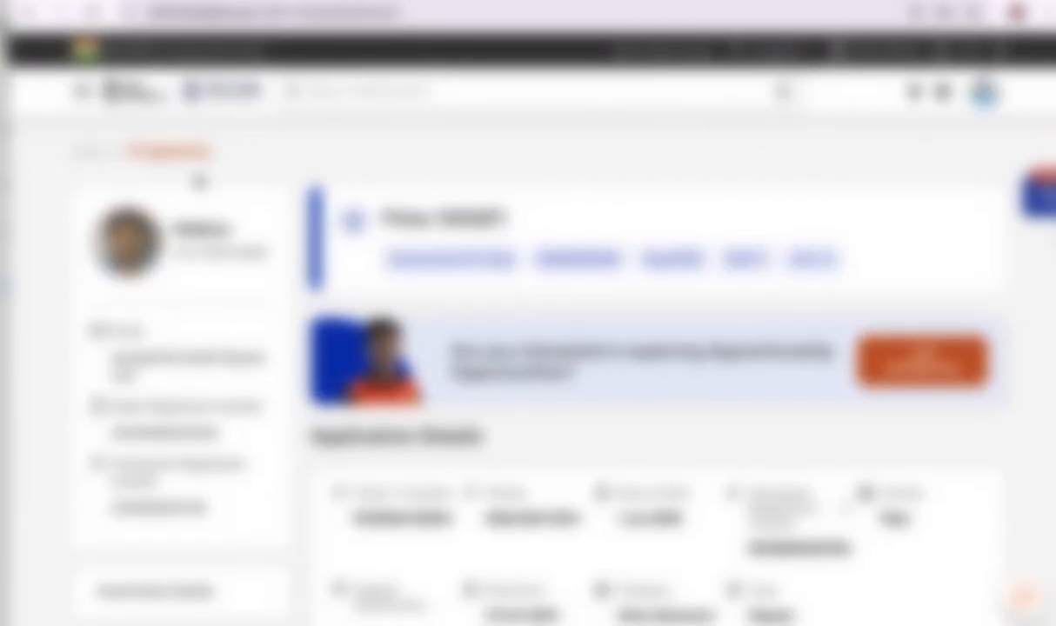
left_click(80, 92)
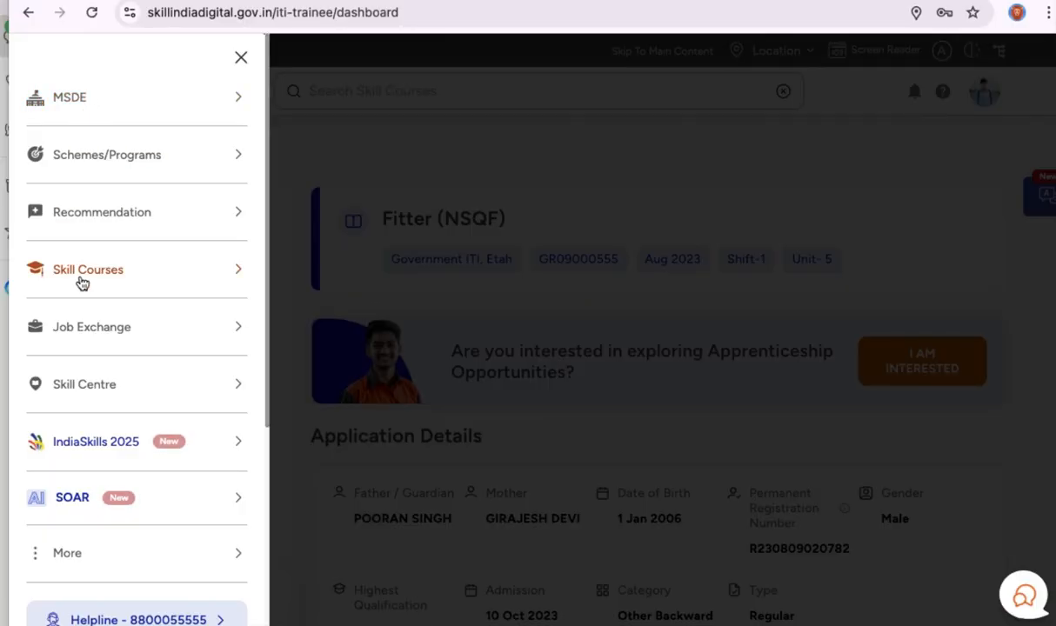
Go to the Apply for IndiaSkills Competition 2025 page and review its eligibility criteria
left_click(91, 444)
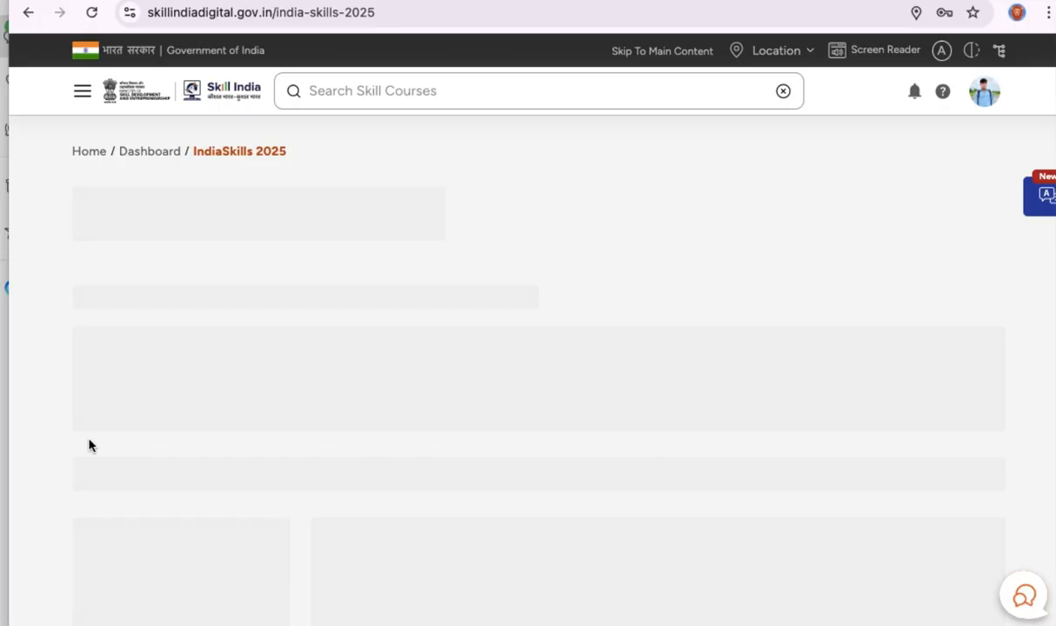
scroll(444, 298, "down", 10)
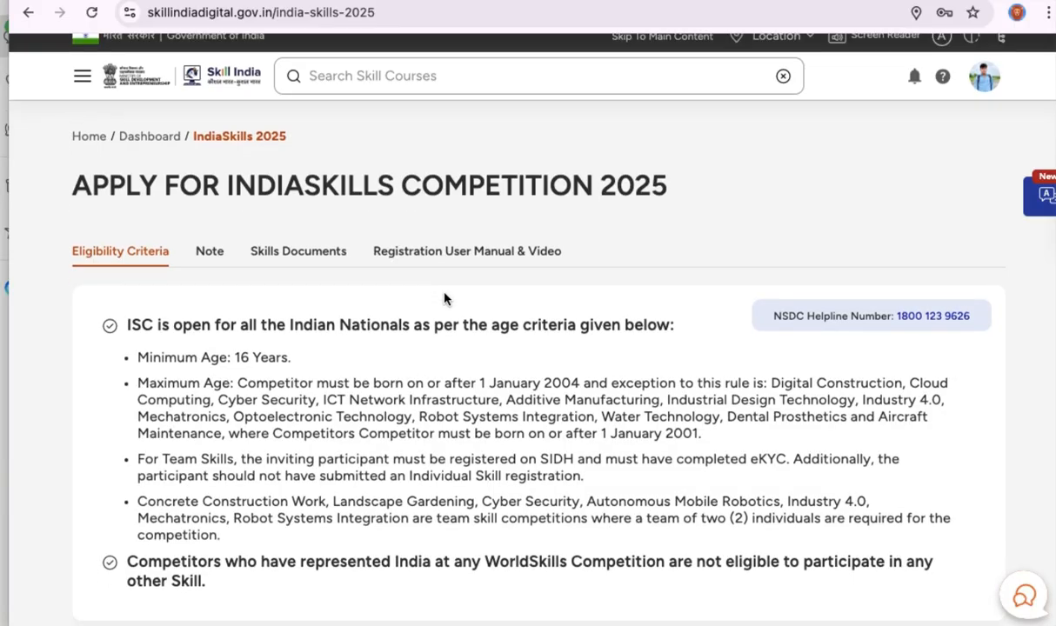
scroll(444, 298, "down", 1)
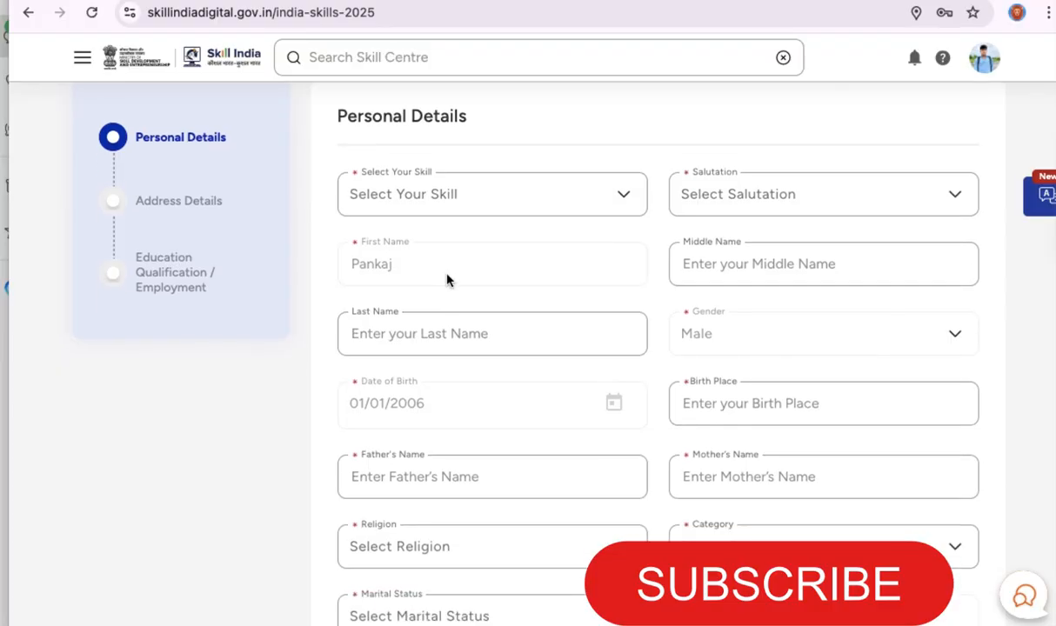
scroll(448, 278, "up", 10)
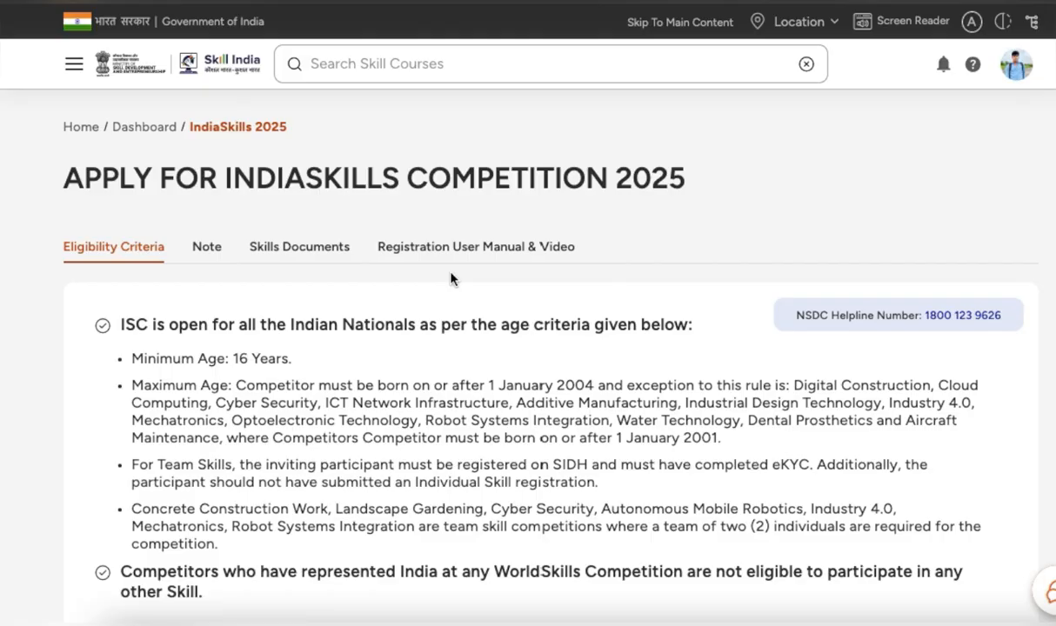
Choose Automobile Technology from the competition skill list in Personal Details
scroll(451, 278, "down", 6)
left_click(416, 290)
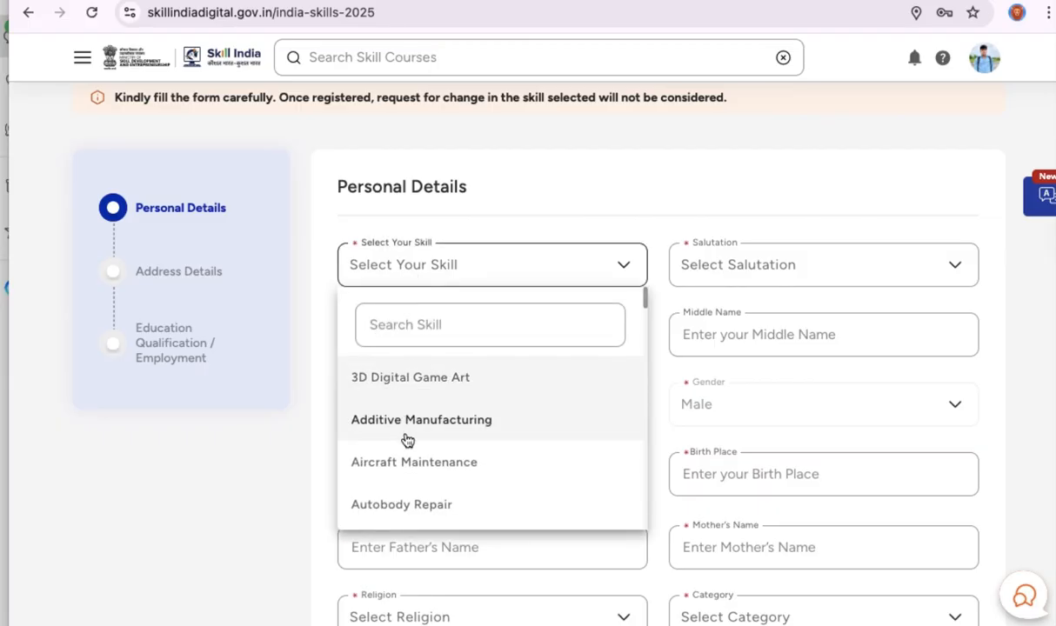
scroll(407, 440, "down", 5)
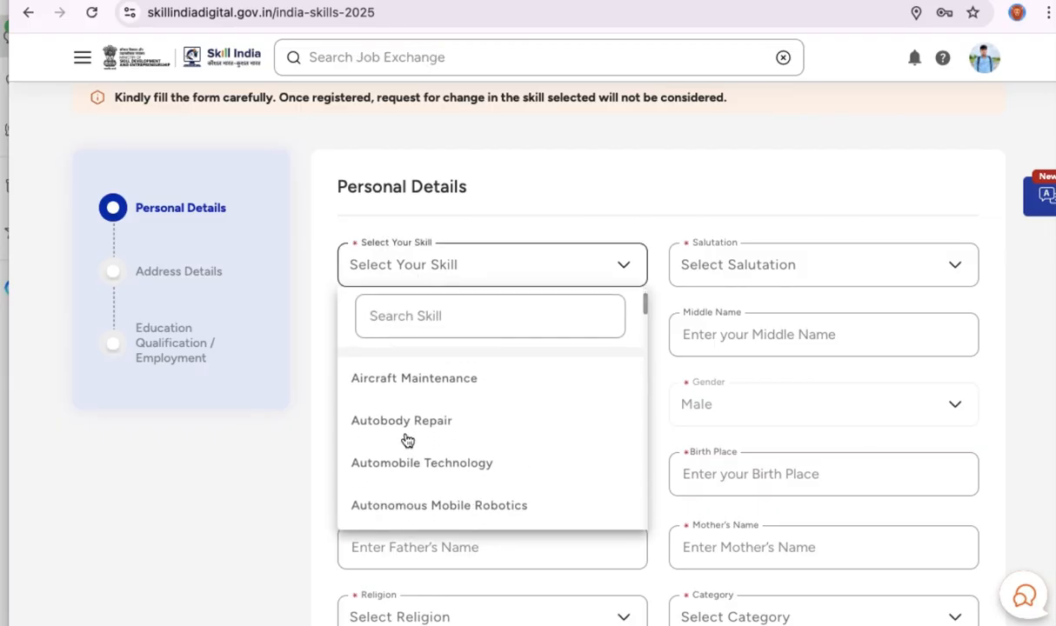
scroll(407, 440, "up", 1)
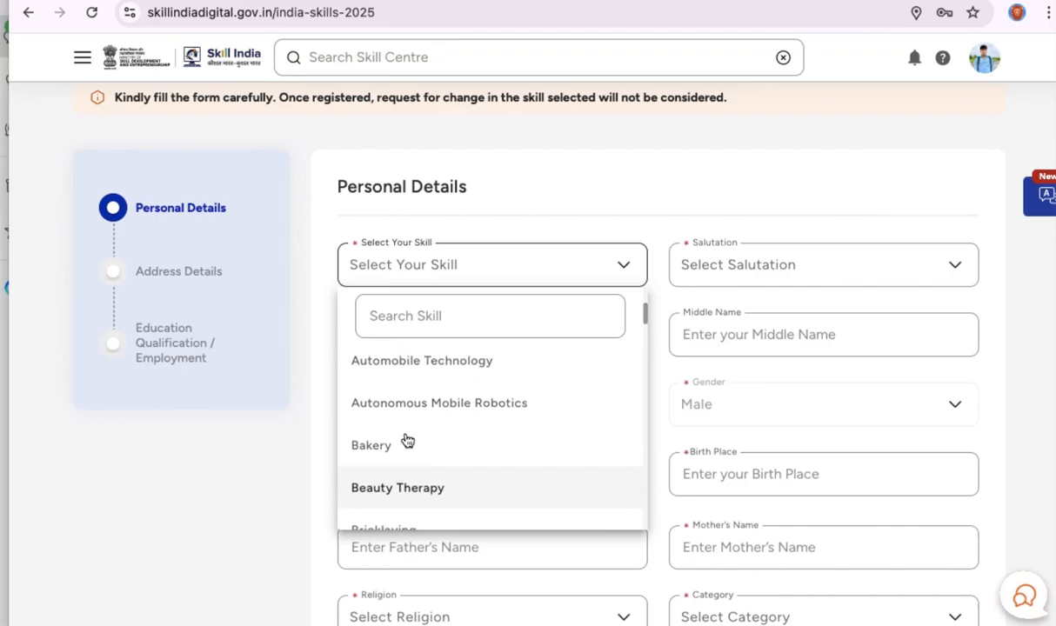
scroll(407, 440, "down", 3)
scroll(407, 440, "down", 6)
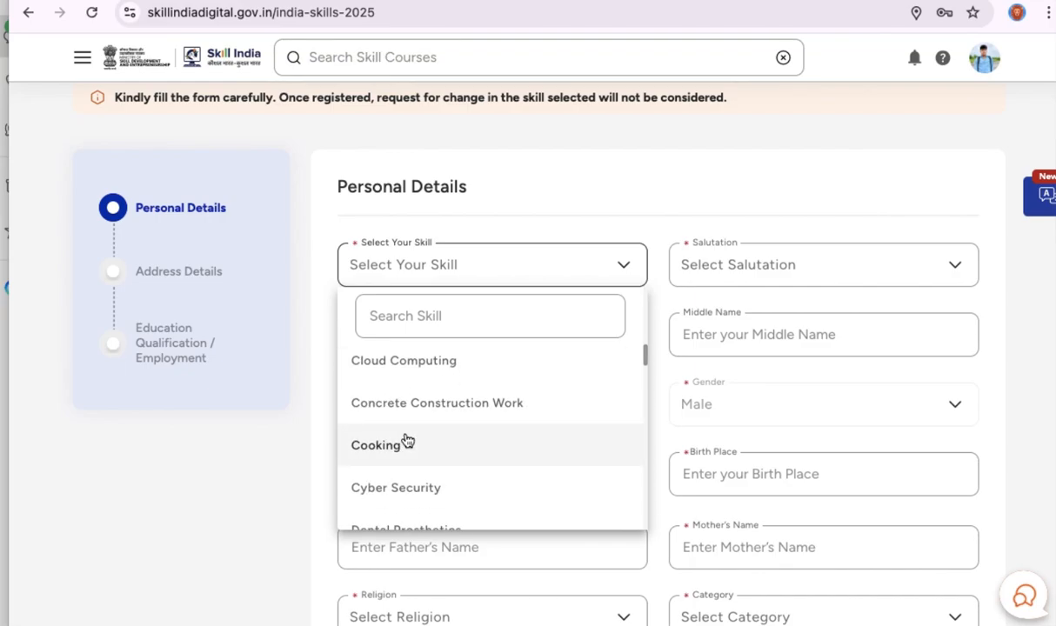
scroll(407, 440, "down", 5)
scroll(407, 440, "down", 2)
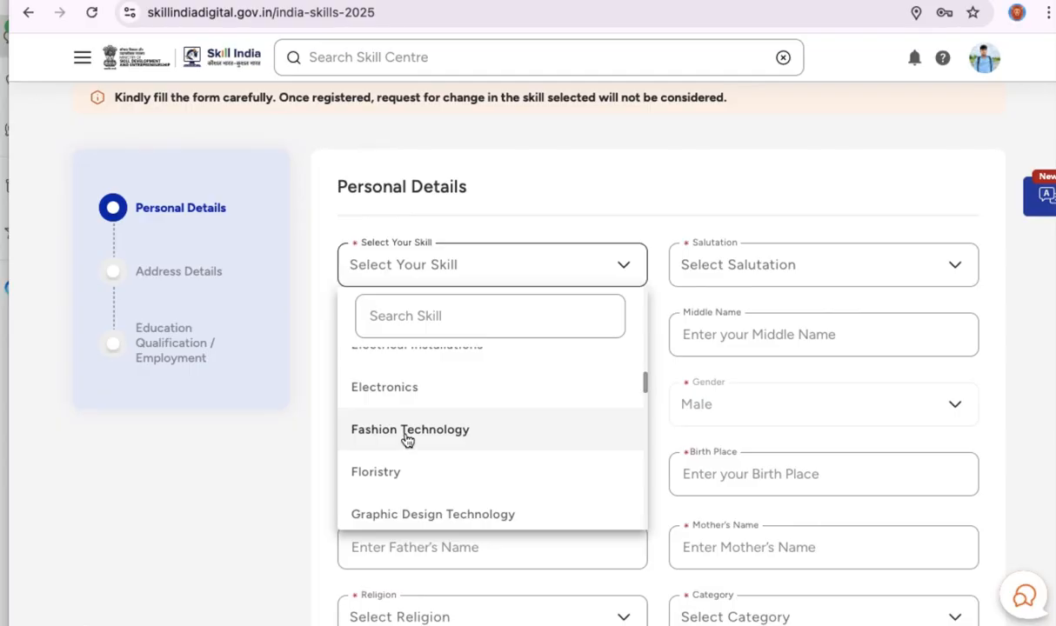
scroll(424, 424, "down", 4)
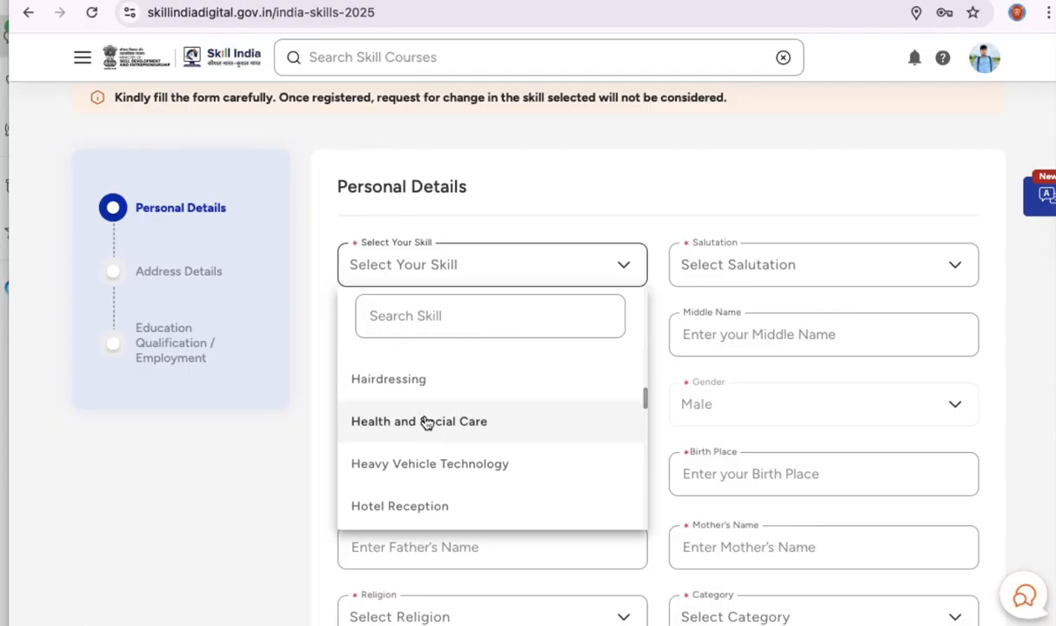
scroll(426, 423, "down", 2)
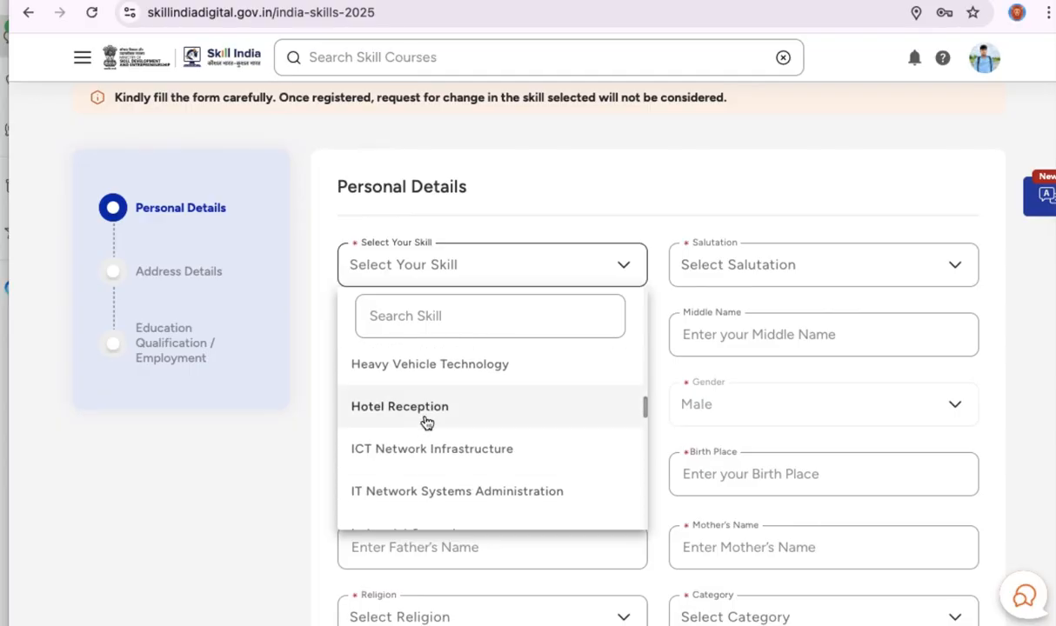
scroll(427, 422, "down", 1)
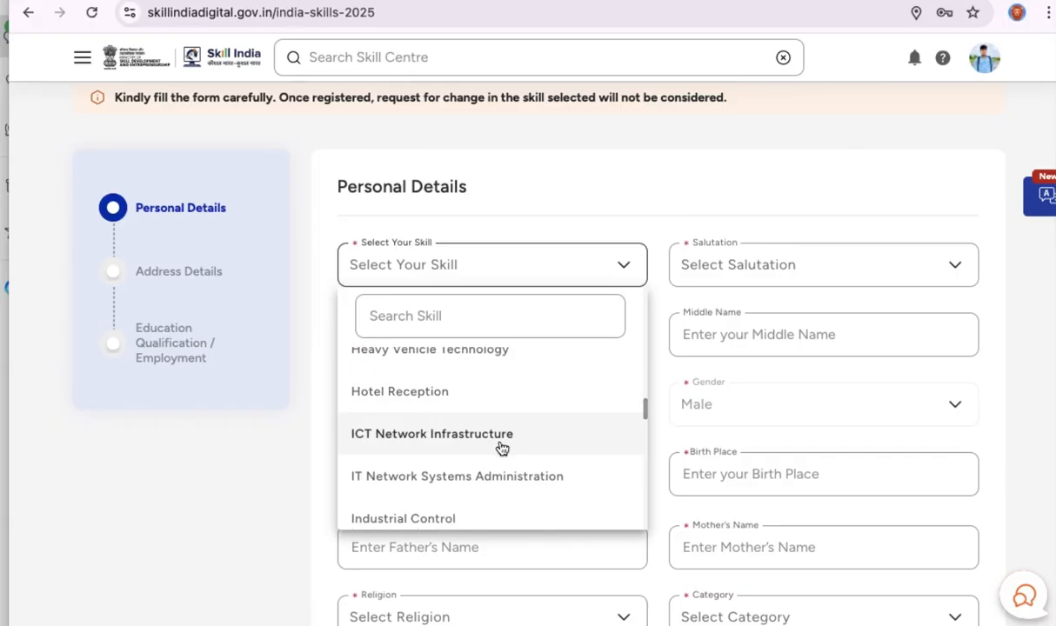
scroll(512, 448, "down", 1)
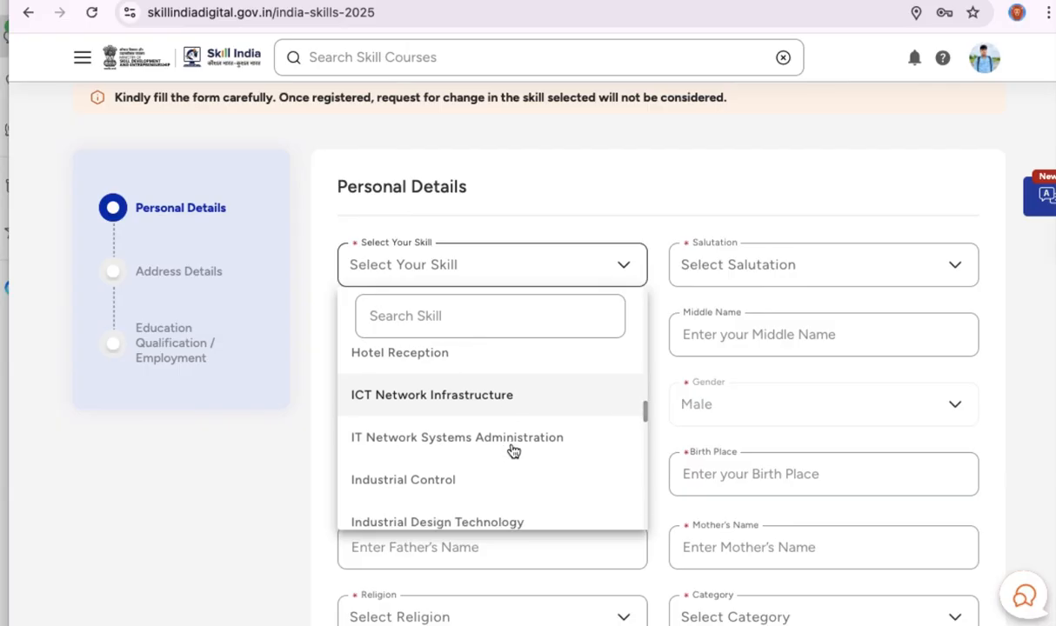
scroll(514, 451, "down", 2)
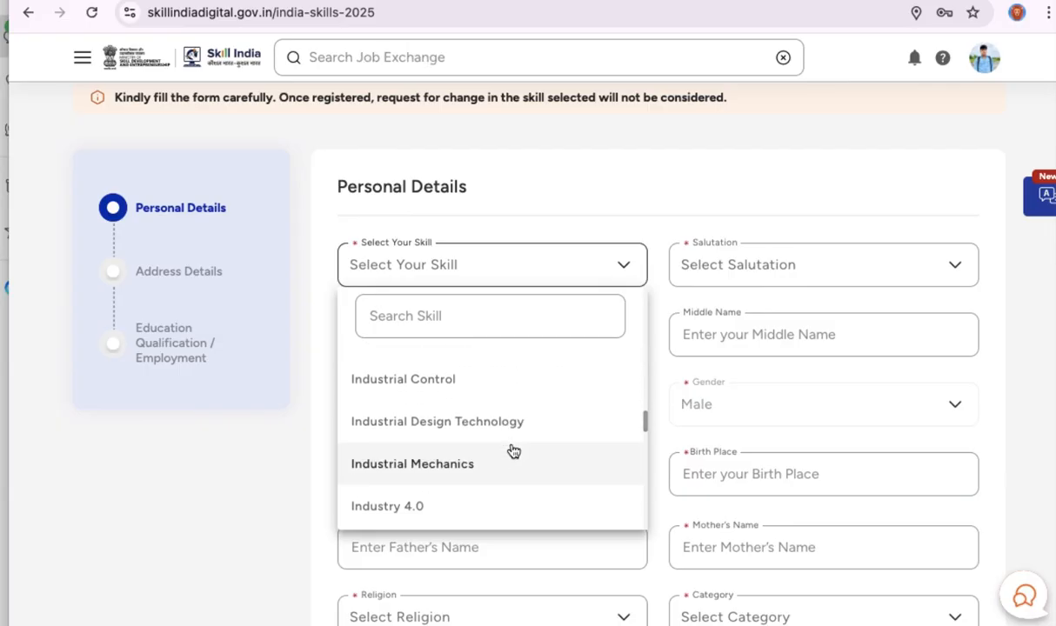
scroll(513, 451, "down", 2)
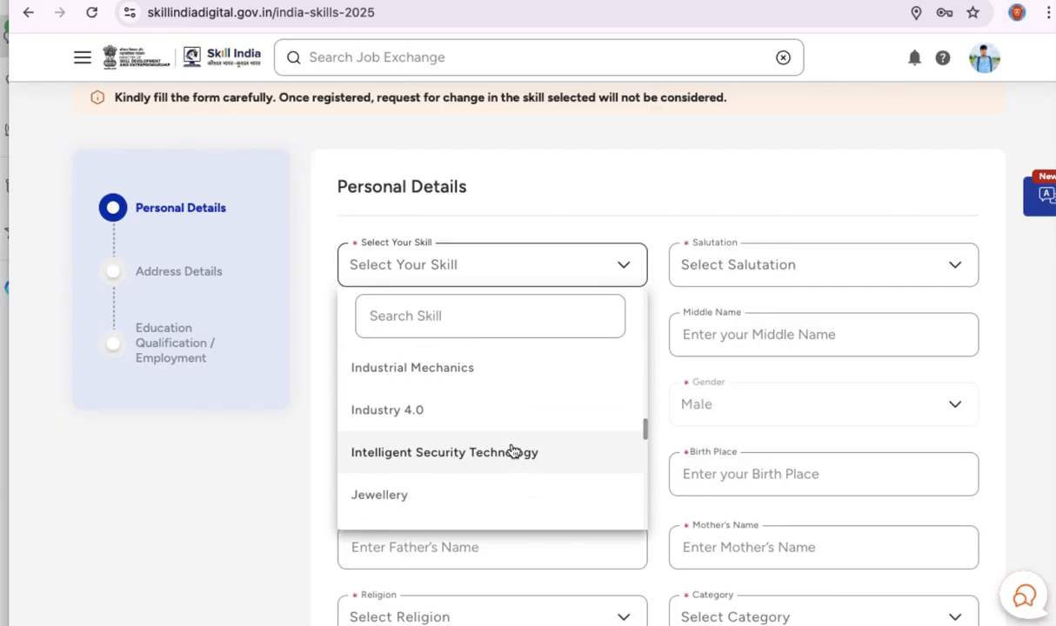
scroll(514, 452, "down", 5)
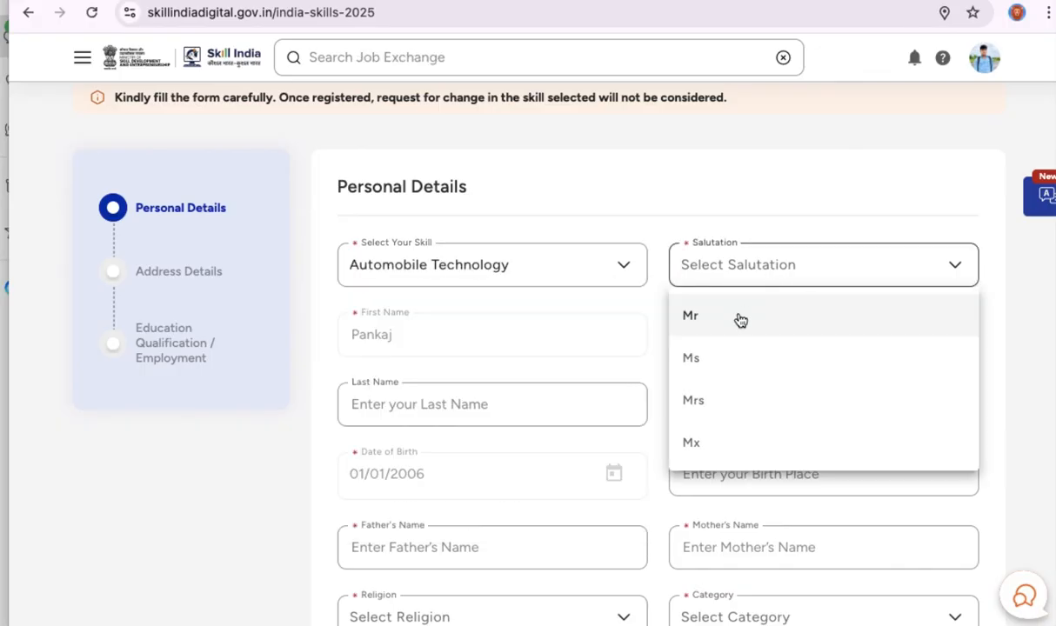
left_click(738, 314)
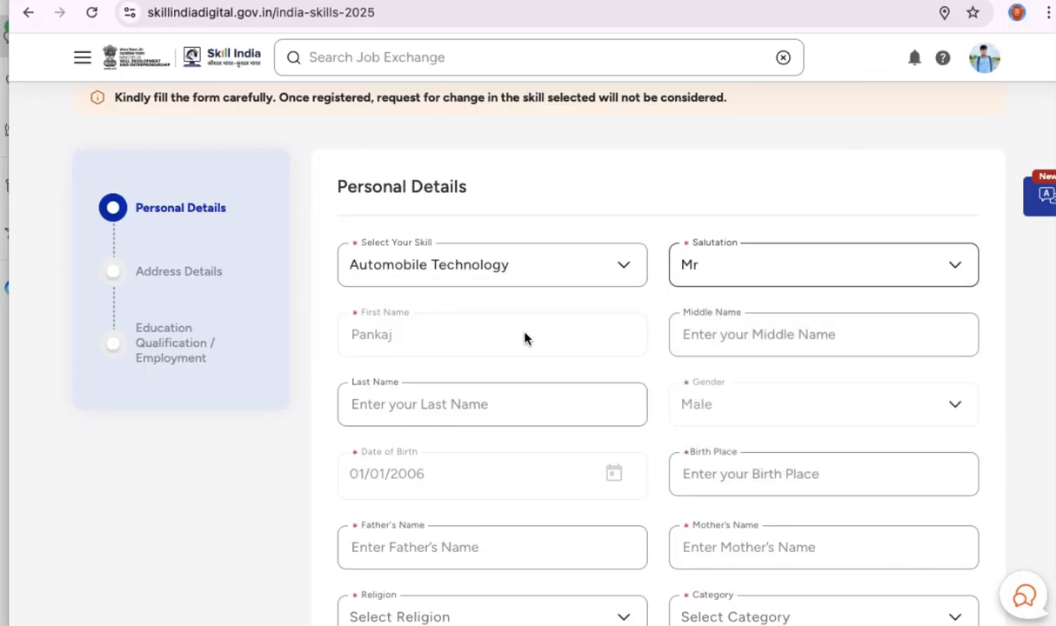
scroll(585, 360, "down", 2)
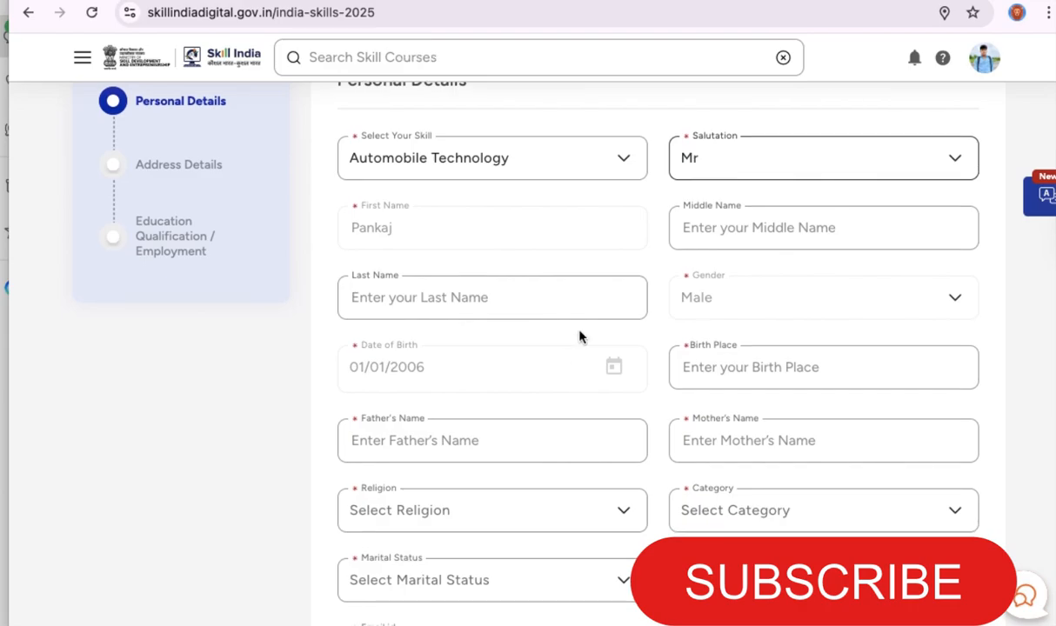
scroll(580, 336, "down", 1)
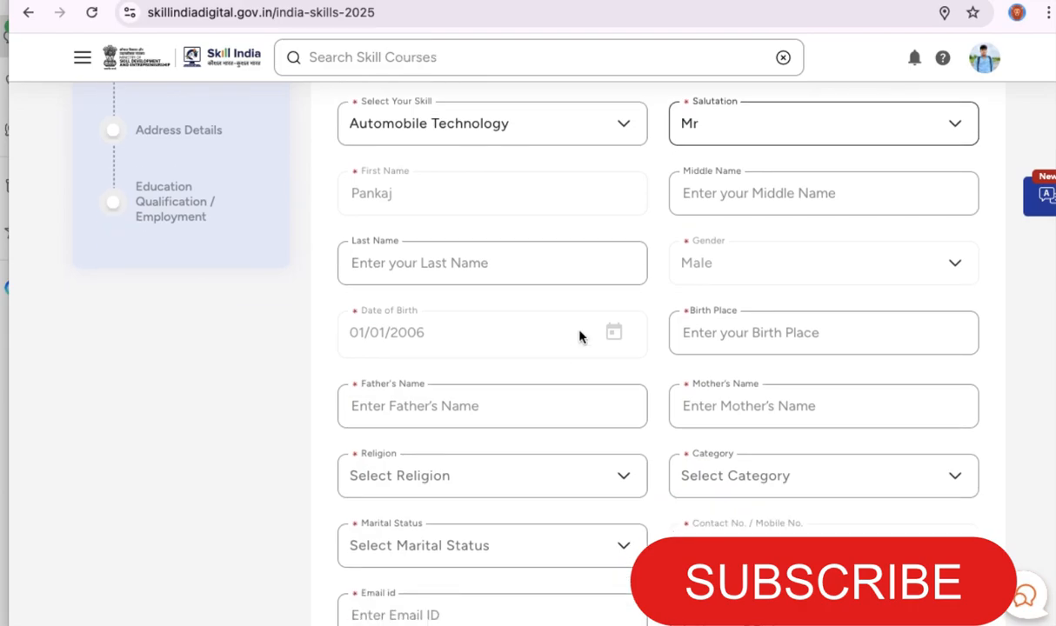
scroll(568, 361, "down", 3)
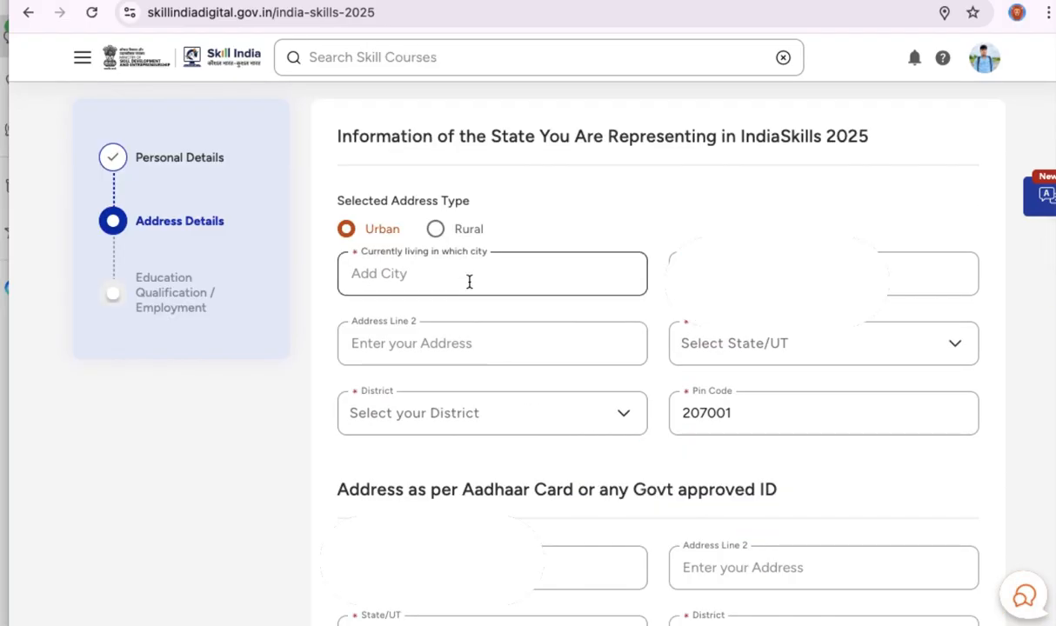
Enter Etah as the current city and select the State/UT from the list
left_click(468, 281)
type("Etah")
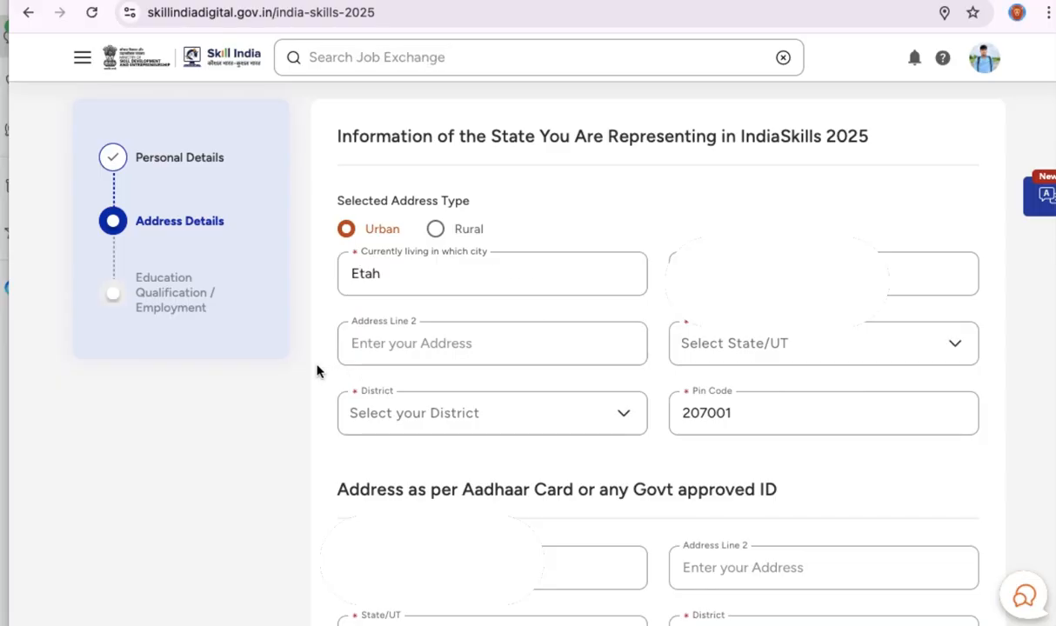
left_click(762, 344)
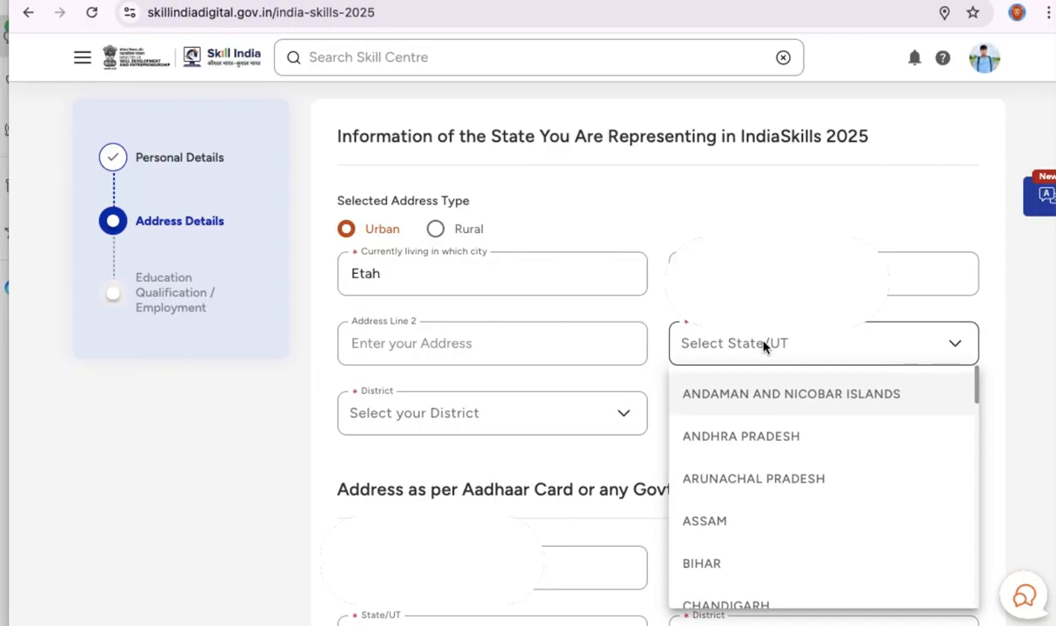
key("u")
scroll(806, 506, "down", 5)
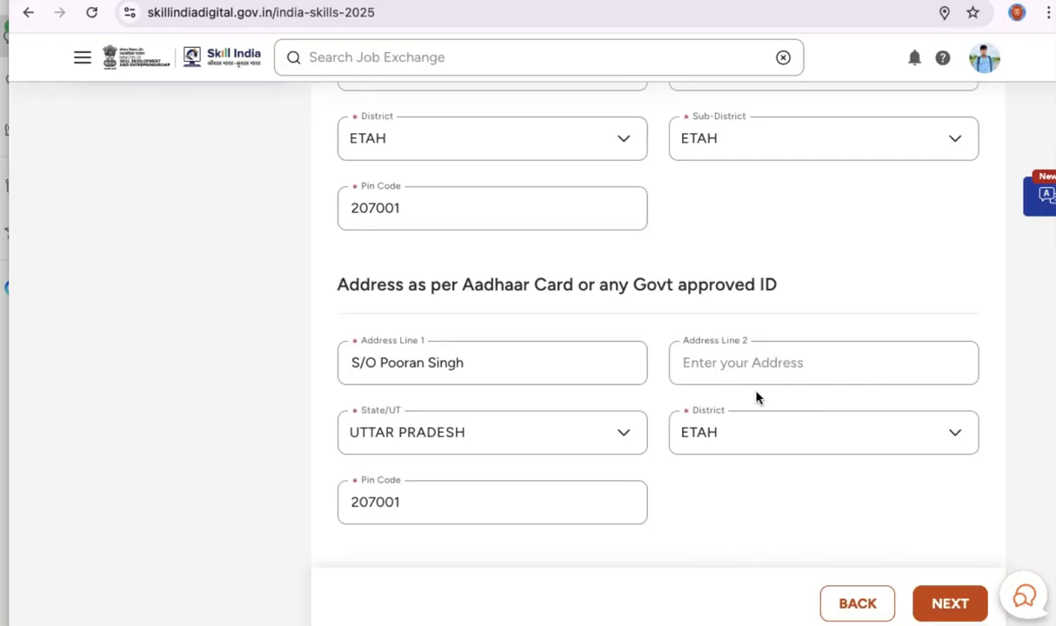
scroll(754, 396, "down", 4)
Submit the address details and confirm the representing state in State Confirmation
left_click(946, 294)
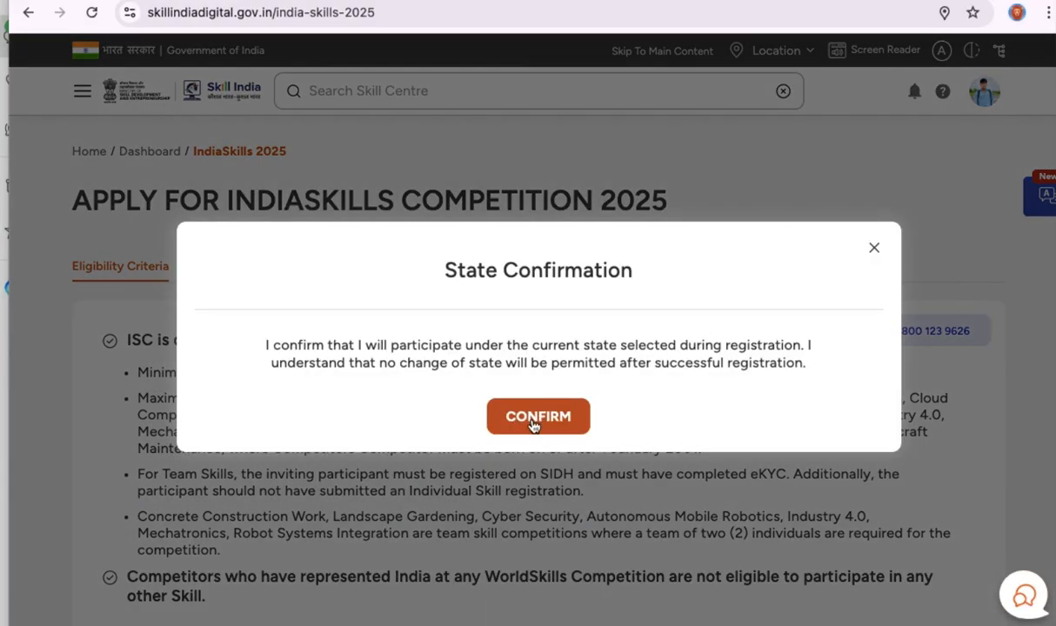
left_click(537, 417)
scroll(532, 420, "down", 3)
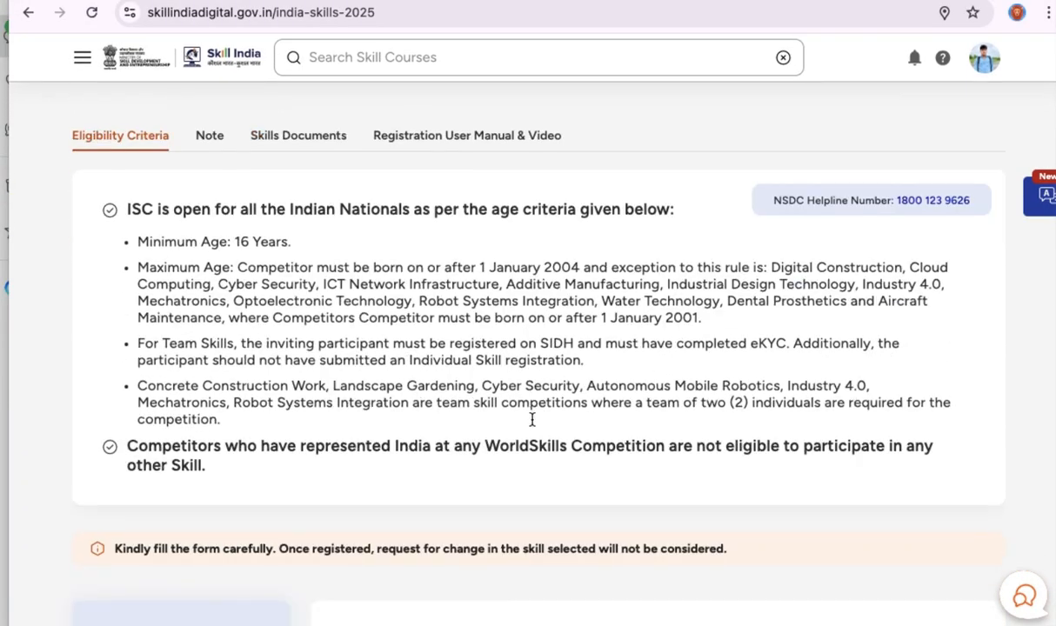
scroll(532, 420, "down", 8)
scroll(531, 420, "up", 4)
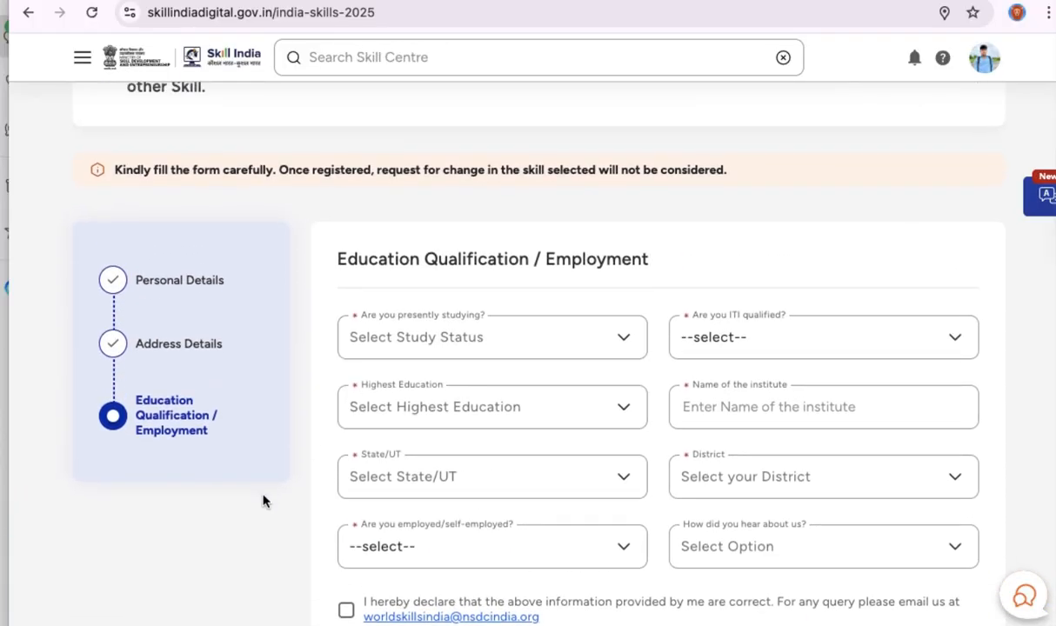
Answer Yes to 'Are you presently studying?' to reveal the institute and course fields
scroll(226, 551, "down", 2)
scroll(226, 551, "up", 1)
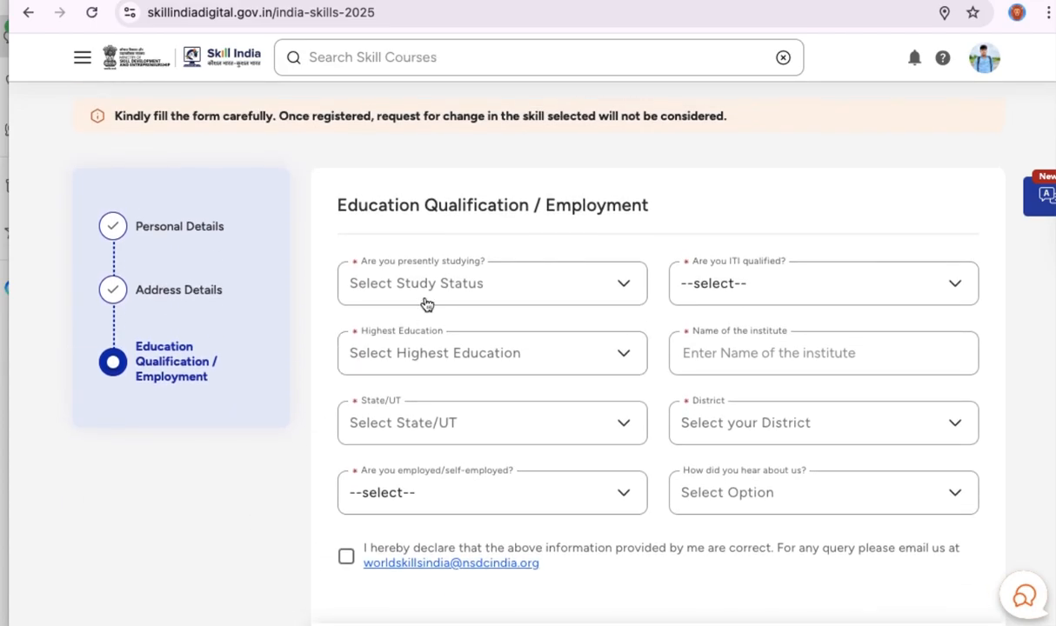
left_click(497, 284)
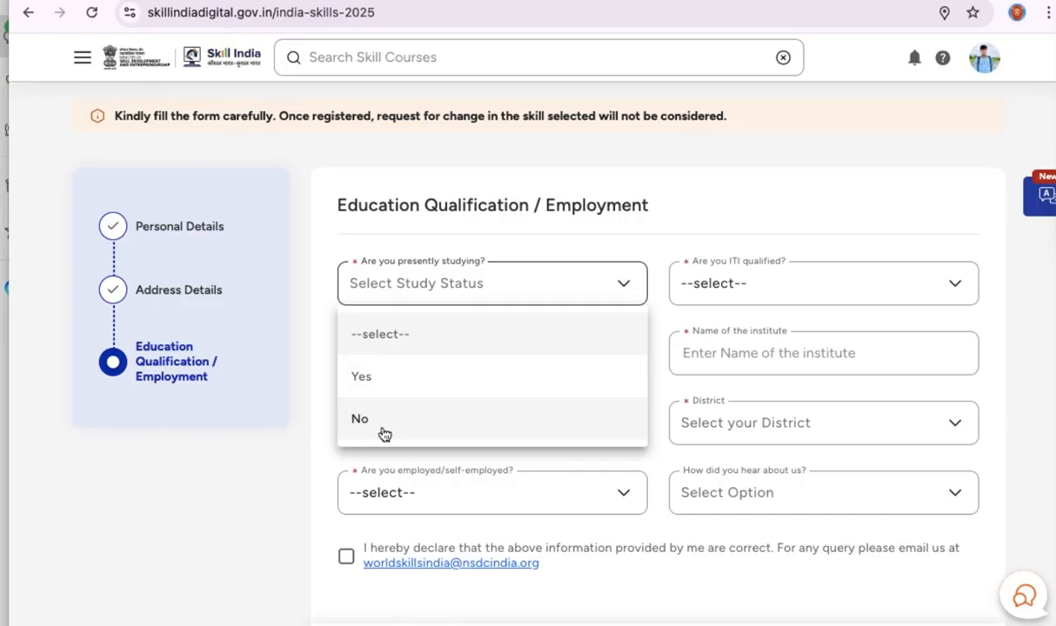
left_click(416, 384)
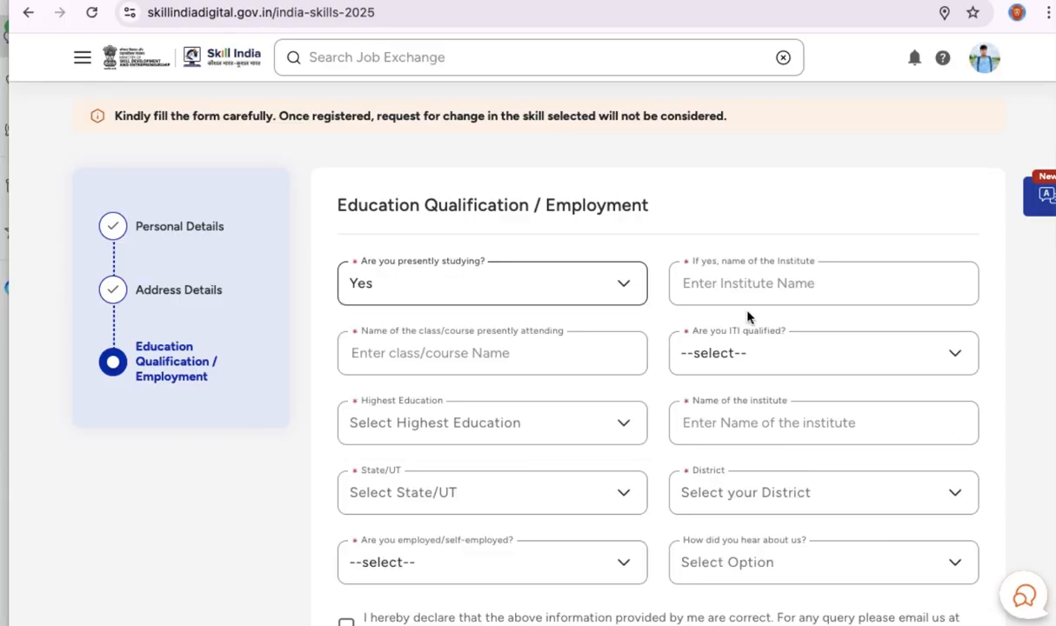